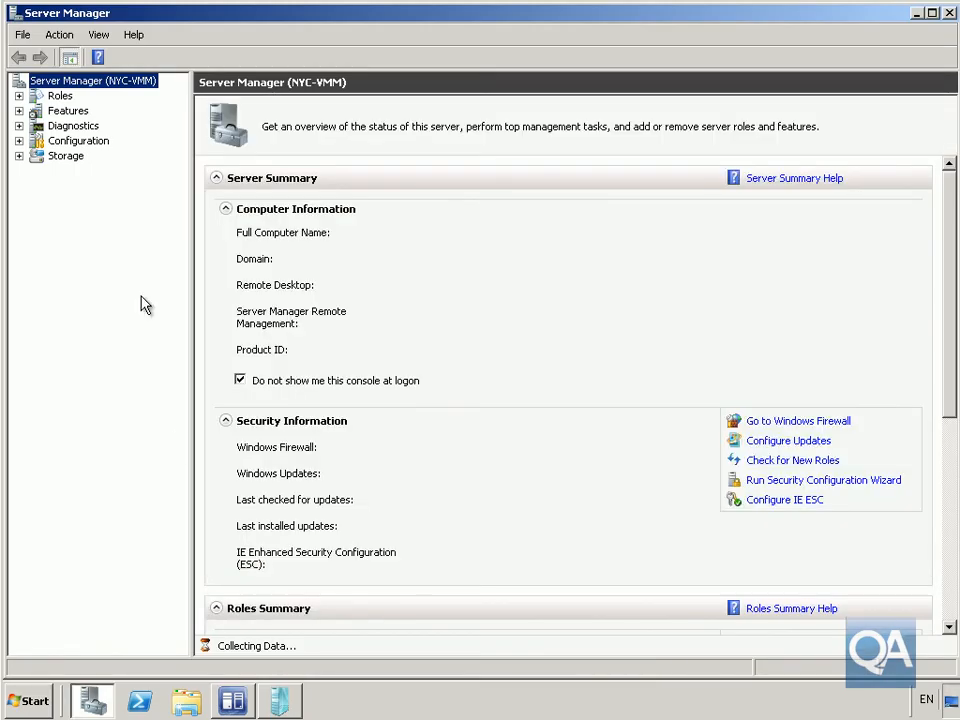
# Step: Start adding the Web Server (IIS) role to the server and proceed to its role services
pyautogui.click(45, 96)
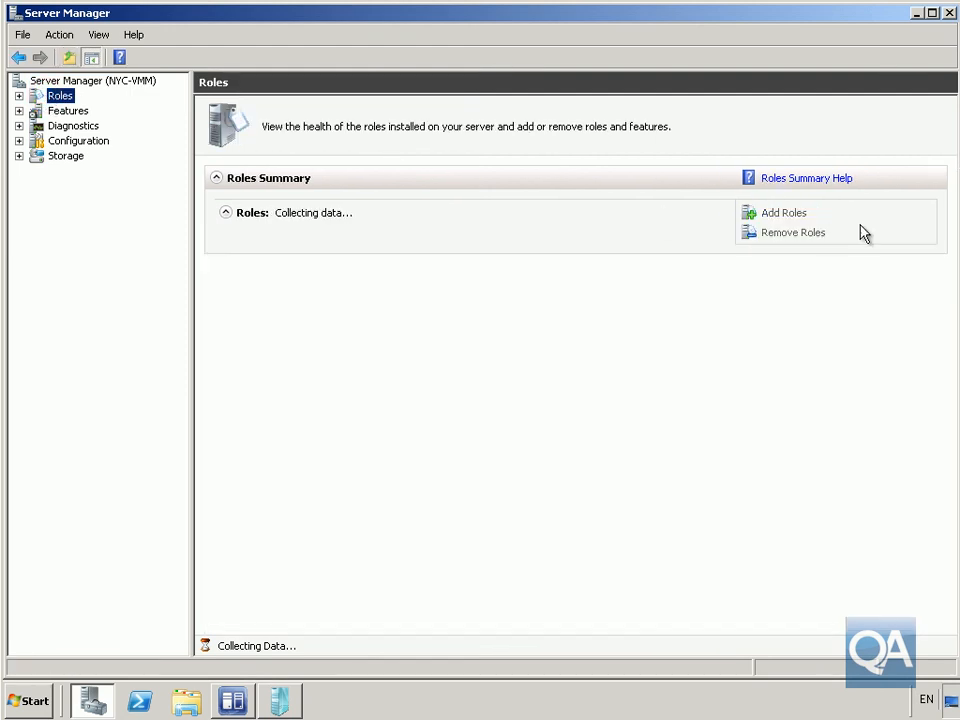
pyautogui.click(796, 215)
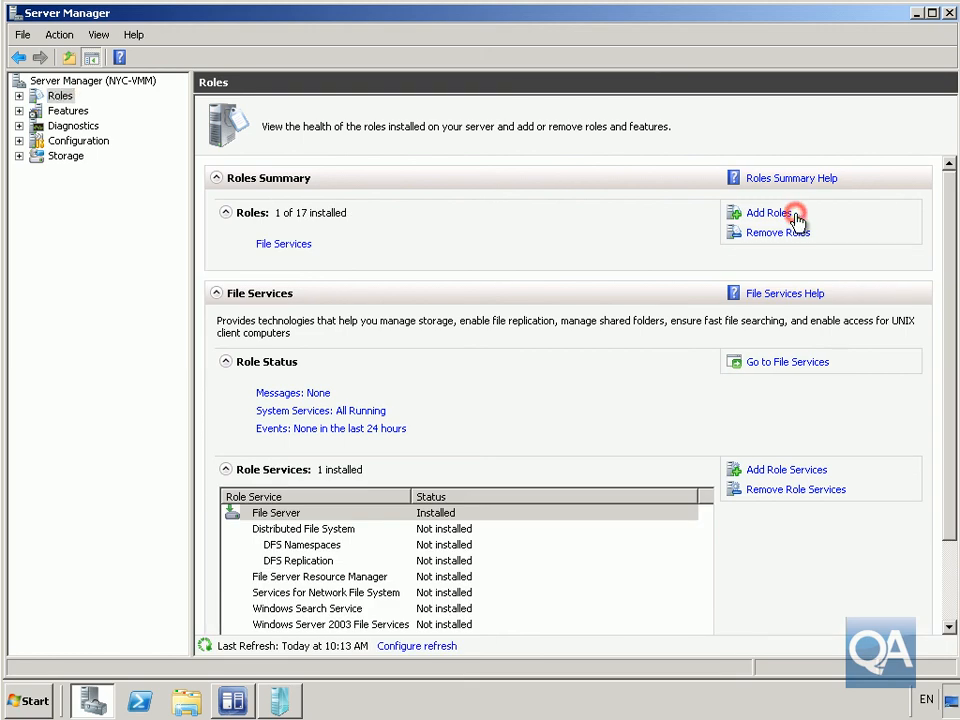
pyautogui.click(790, 214)
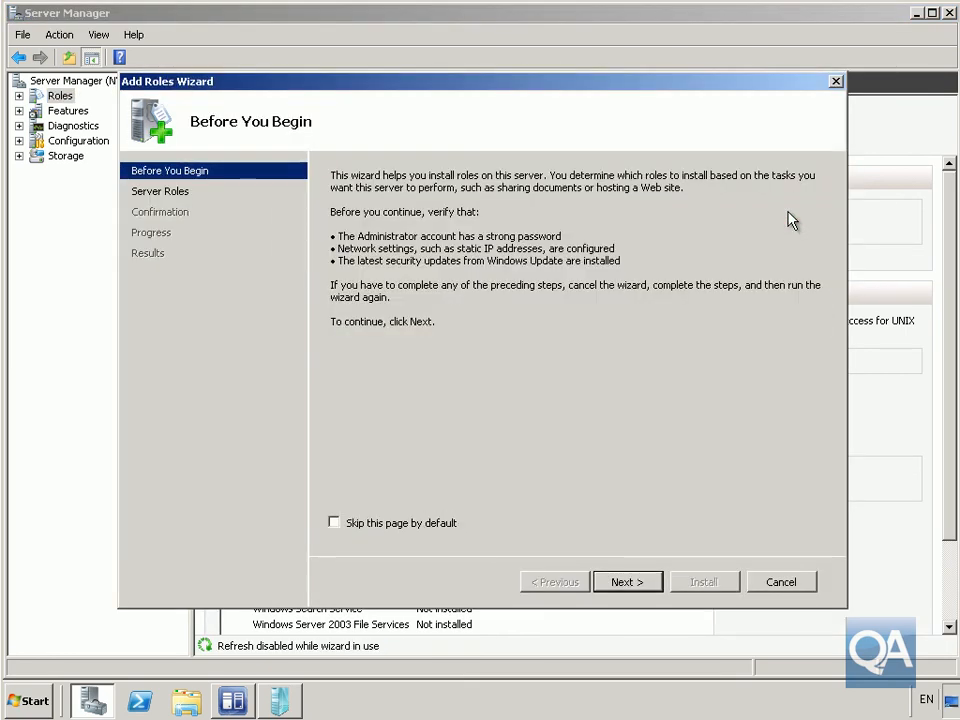
pyautogui.click(638, 582)
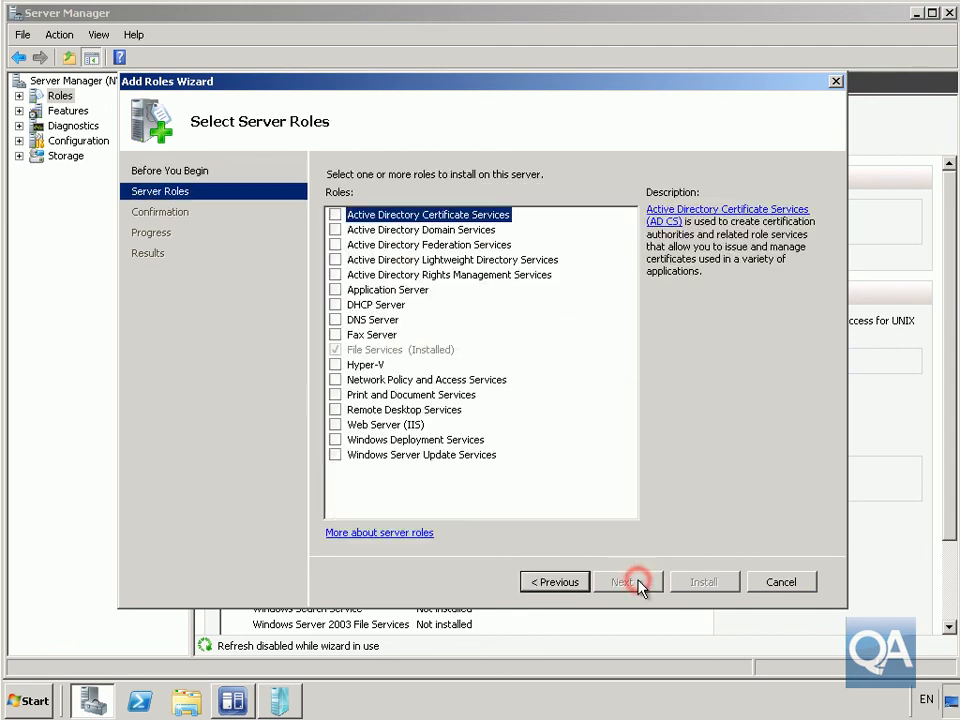
pyautogui.click(336, 425)
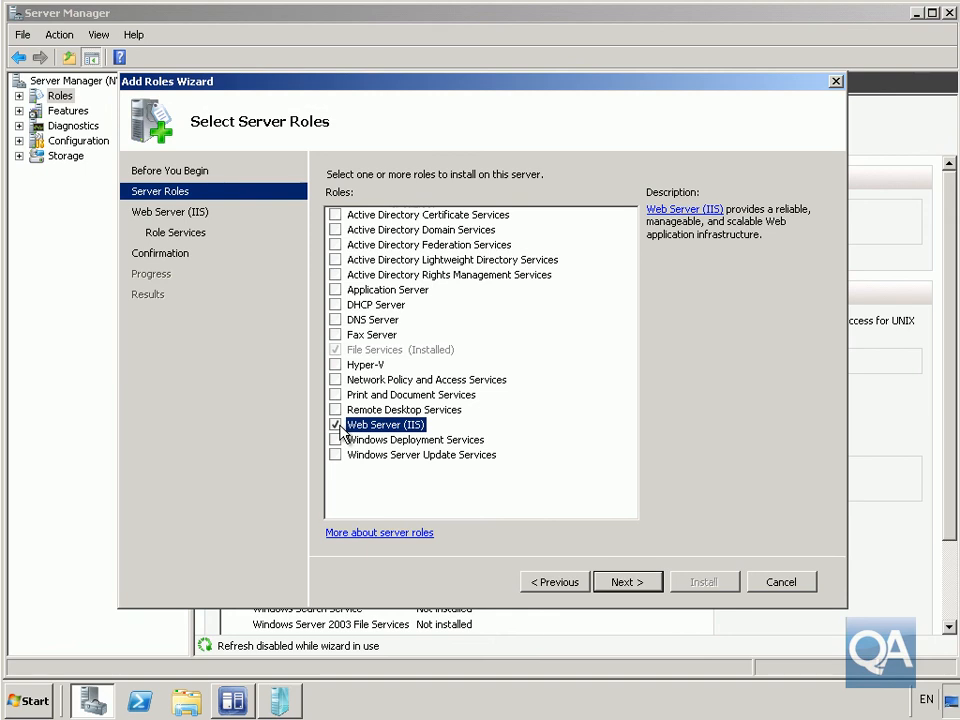
pyautogui.click(618, 583)
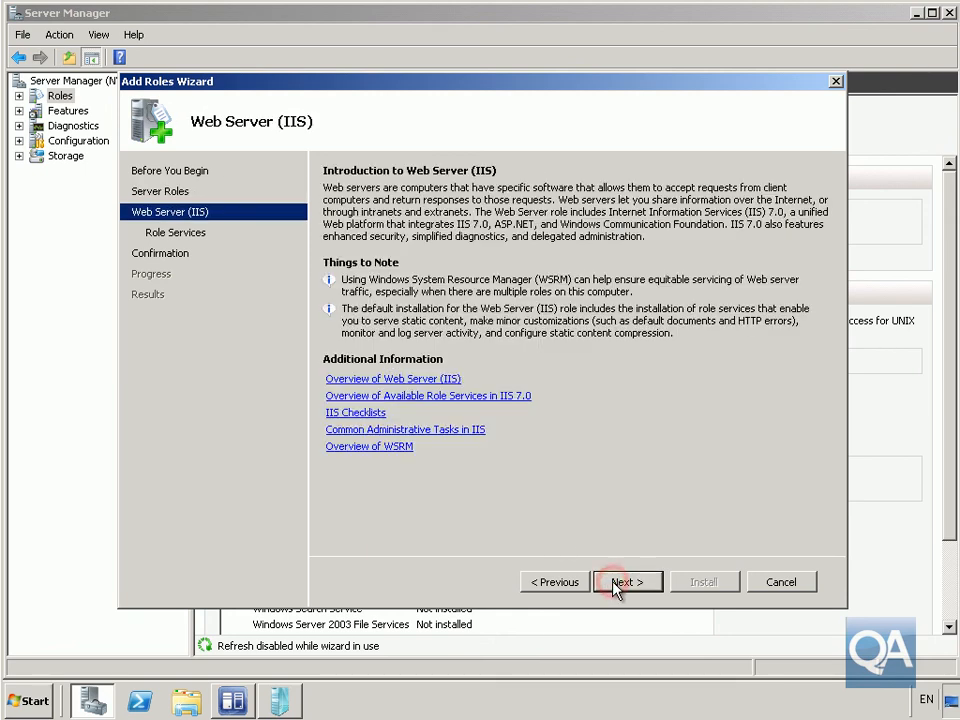
pyautogui.click(614, 582)
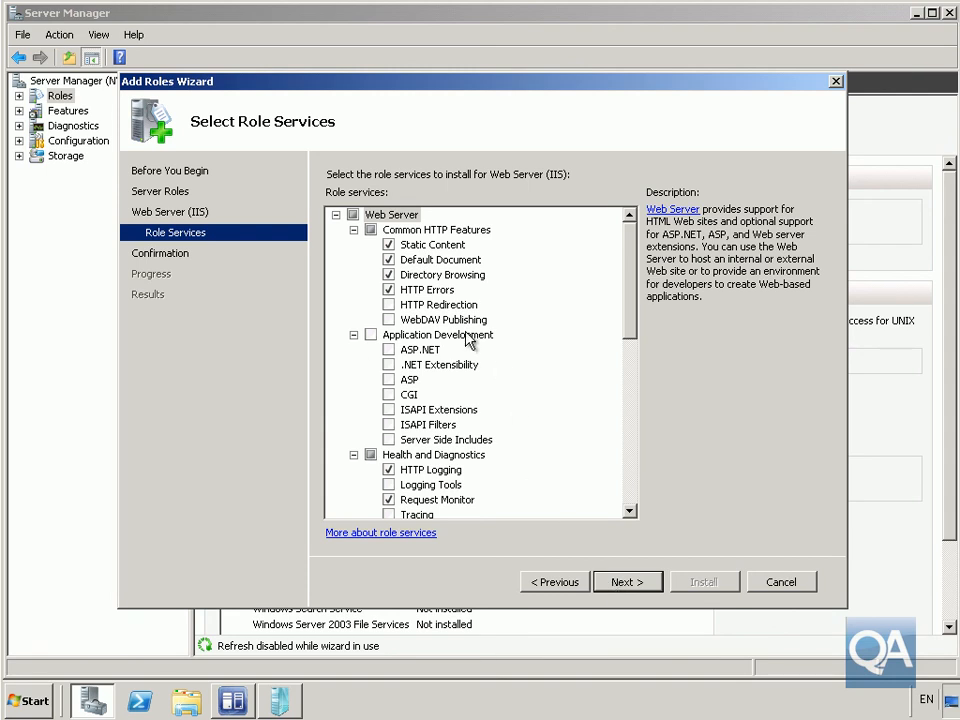
# Step: Select the ASP.NET role service with its required role services, plus Windows Authentication
pyautogui.click(389, 350)
pyautogui.click(555, 432)
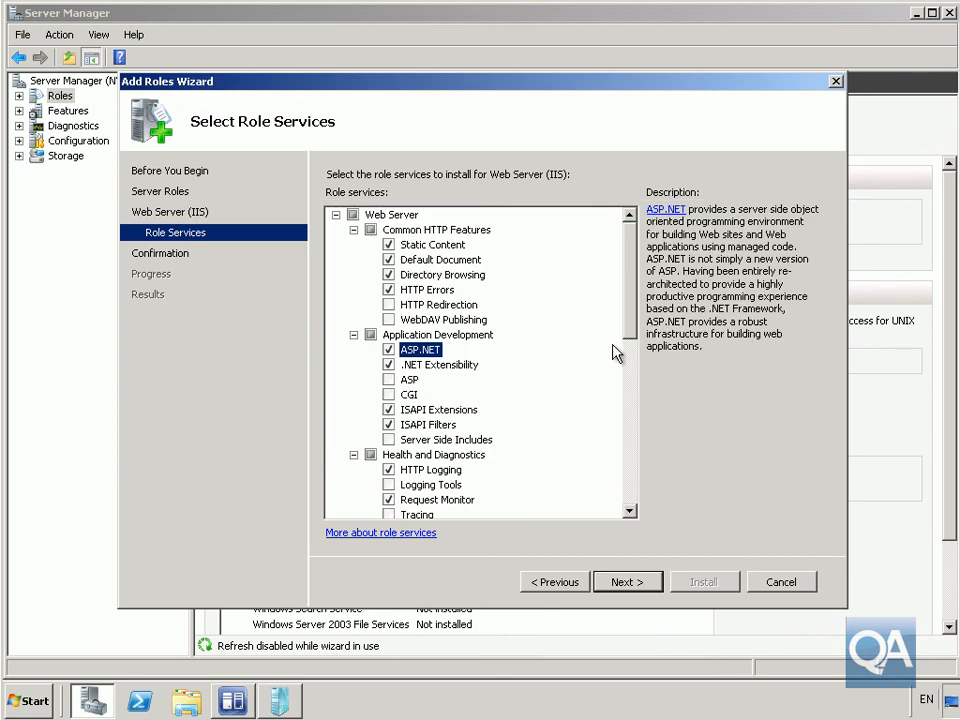
pyautogui.moveTo(630, 330); pyautogui.dragTo(628, 385)
pyautogui.click(389, 469)
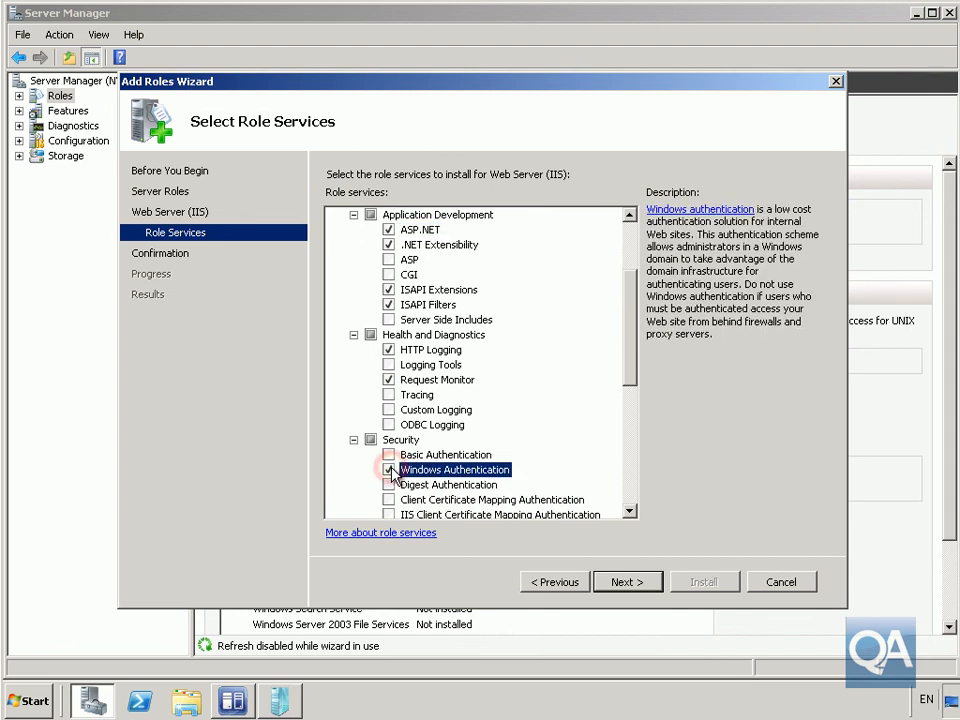
# Step: Select IIS 6 Metabase Compatibility and IIS 6 WMI Compatibility under the IIS 6 management tools
pyautogui.click(629, 511)
pyautogui.click(629, 511)
pyautogui.moveTo(631, 514); pyautogui.dragTo(630, 514)
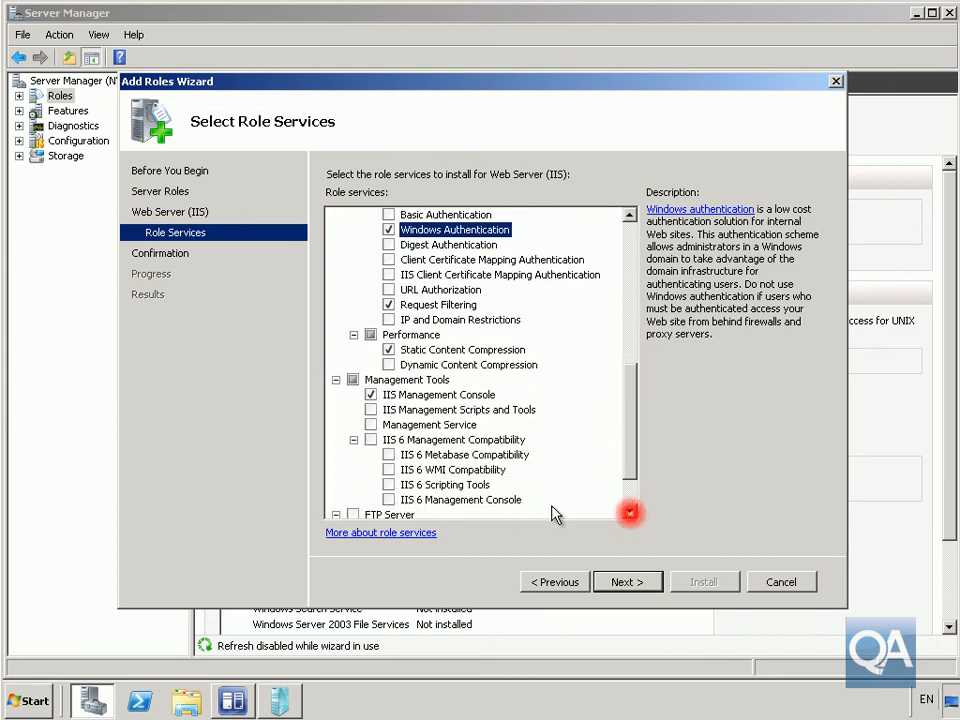
pyautogui.click(389, 456)
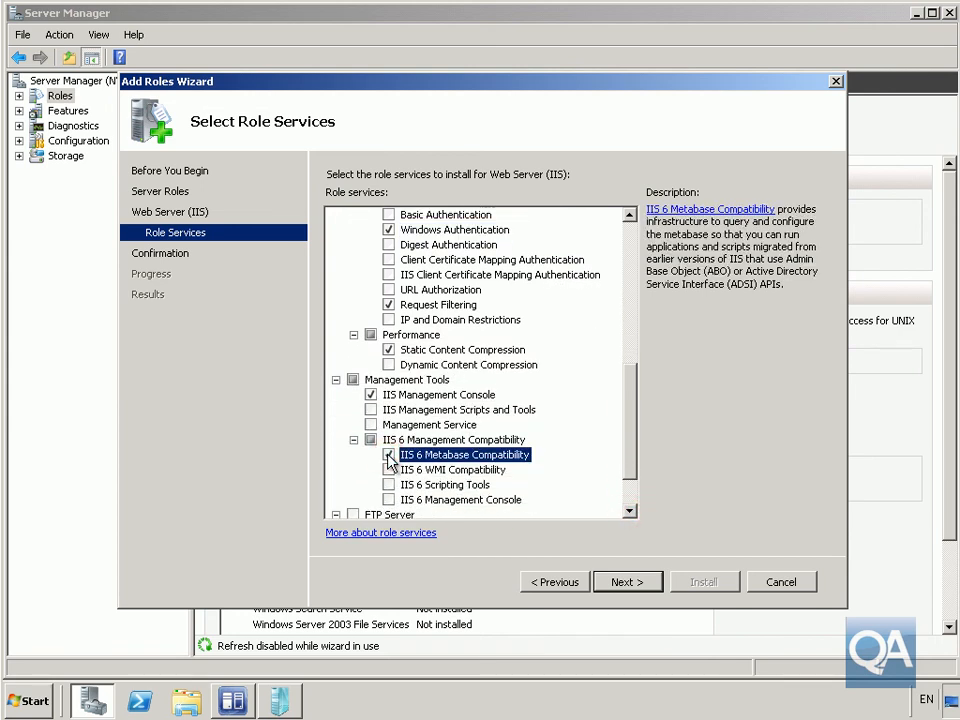
pyautogui.click(389, 470)
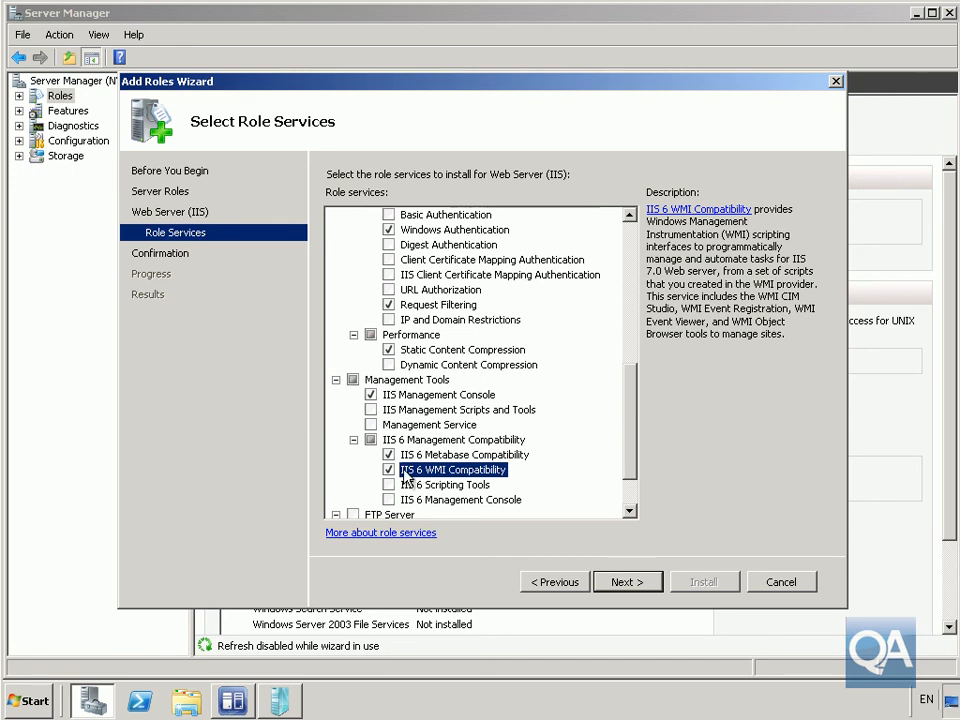
# Step: Install the selected IIS role services, then close the wizard and Server Manager
pyautogui.click(634, 580)
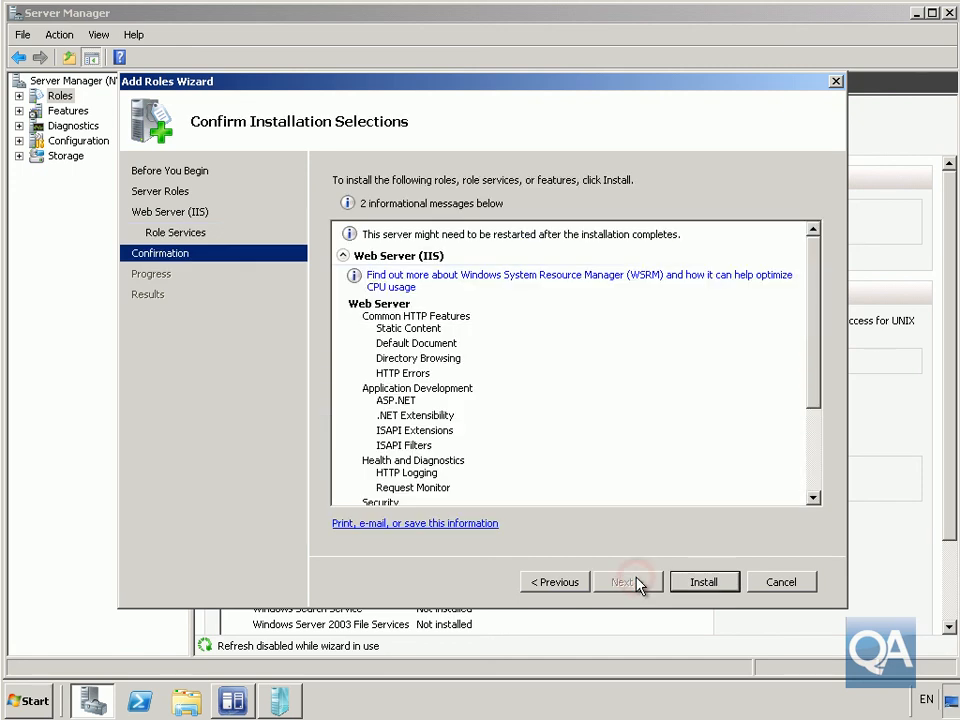
pyautogui.click(713, 582)
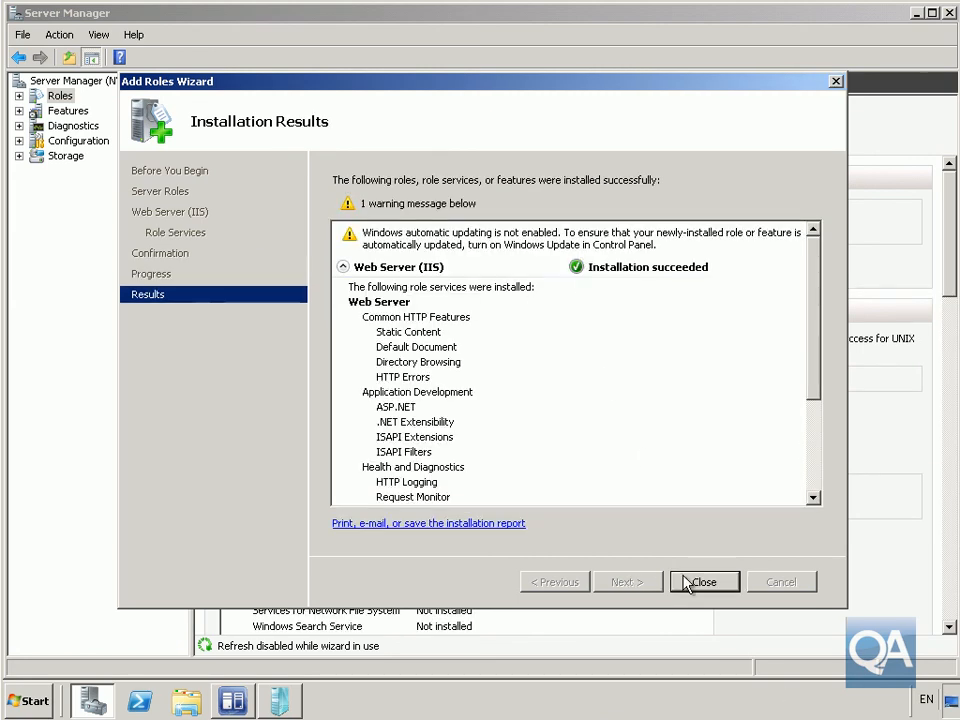
pyautogui.click(690, 582)
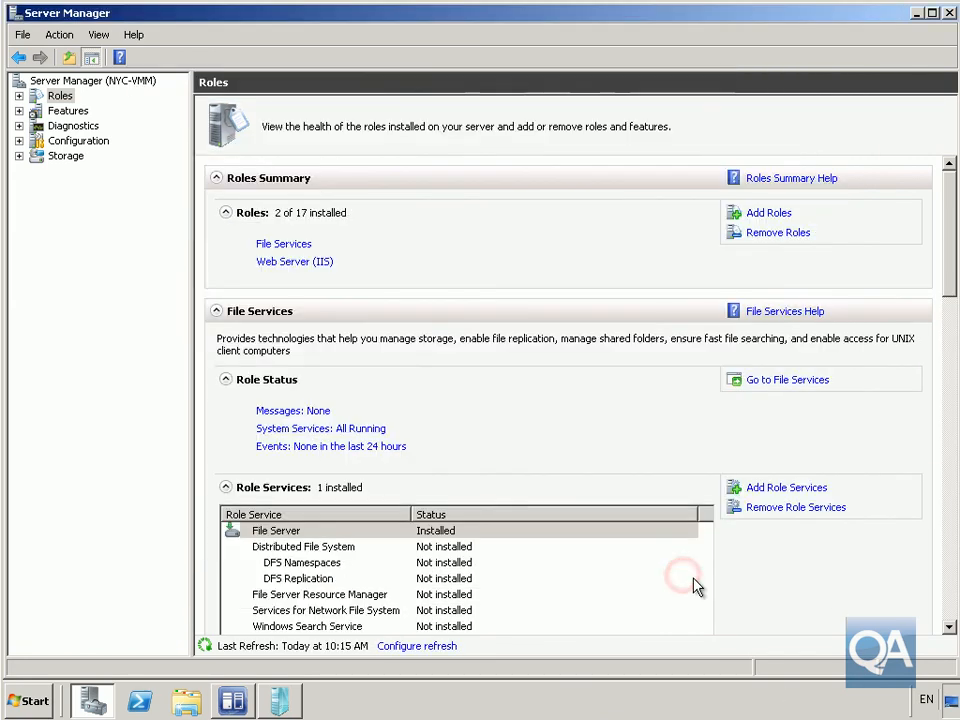
pyautogui.click(950, 15)
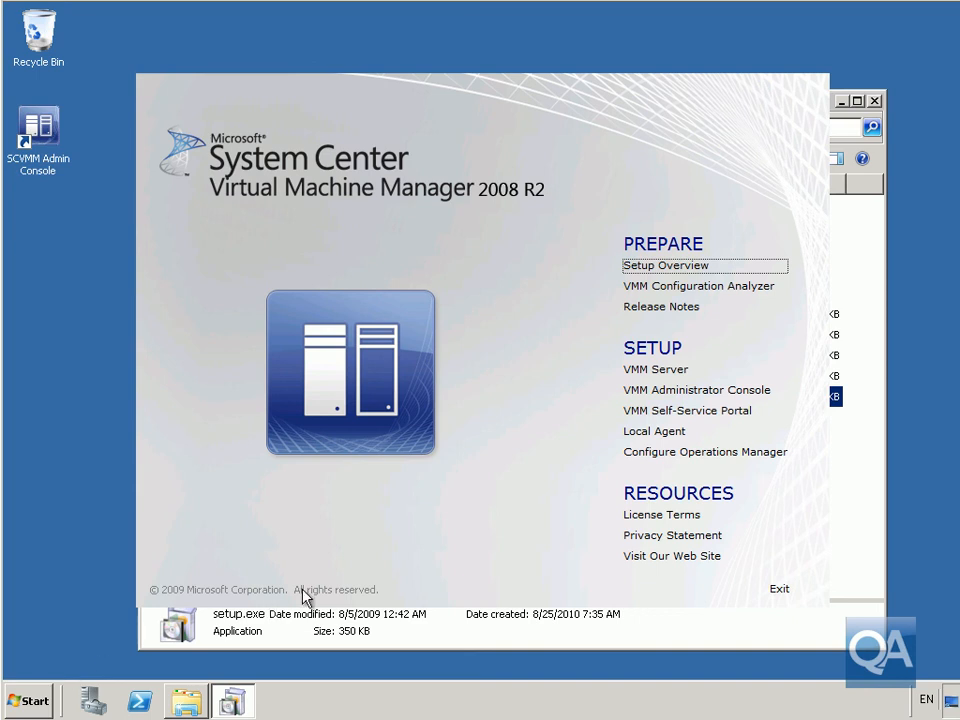
# Step: Launch the VMM Self-Service Portal setup and accept the license terms after scrolling through them
pyautogui.click(668, 411)
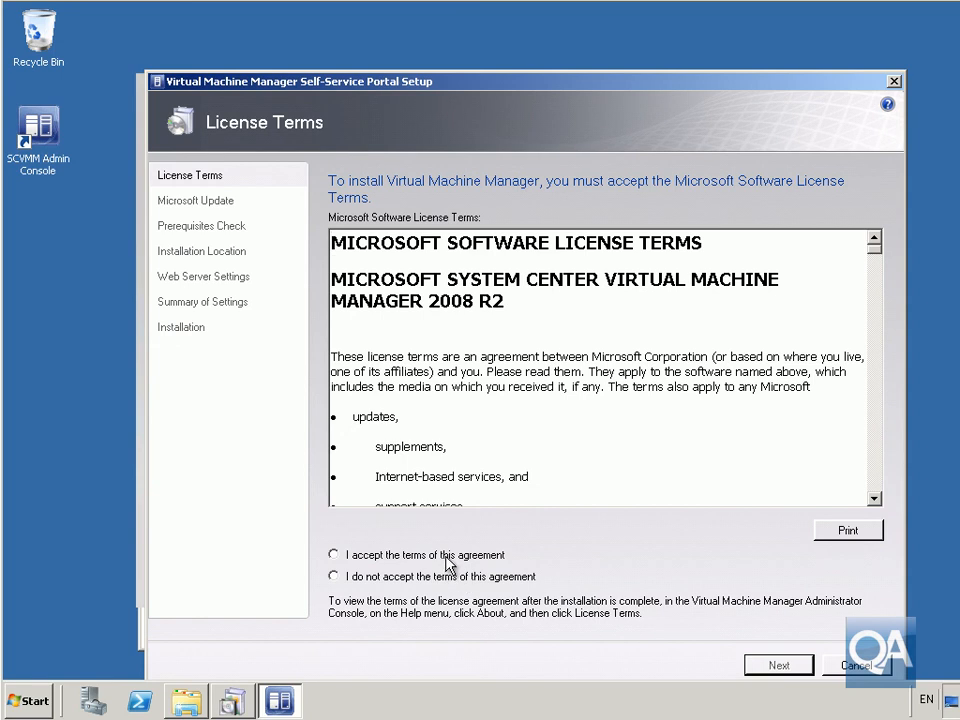
pyautogui.click(448, 558)
pyautogui.moveTo(874, 246); pyautogui.dragTo(880, 498)
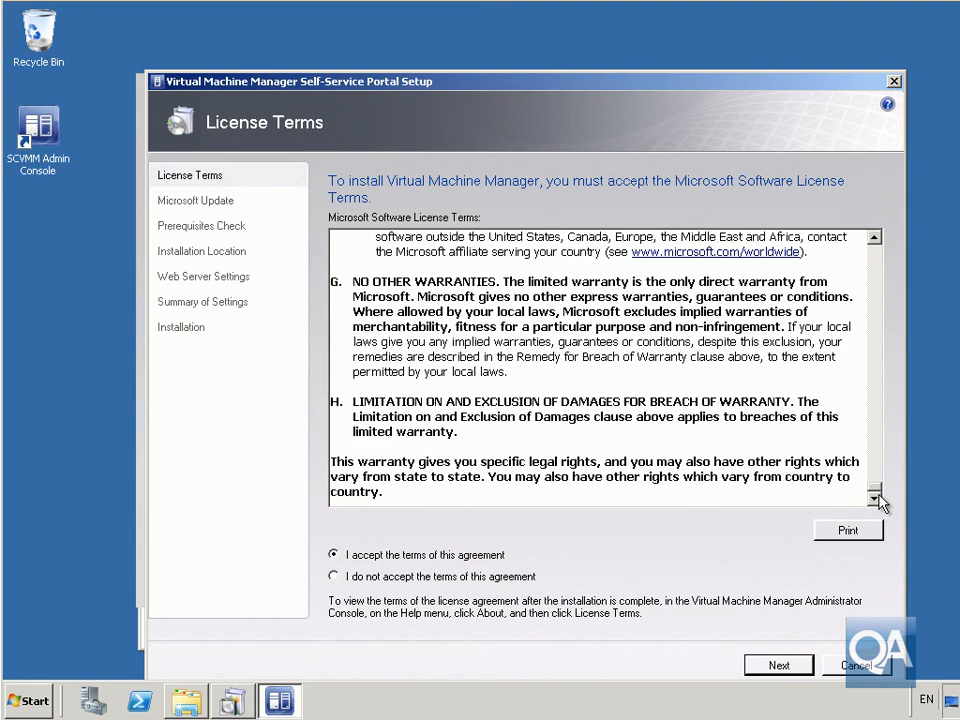
pyautogui.click(785, 670)
# Step: Decline Microsoft Update and install the portal in the default location, with server NYC-VMM.Contoso.com, communication port 8100 and portal port 80
pyautogui.click(442, 326)
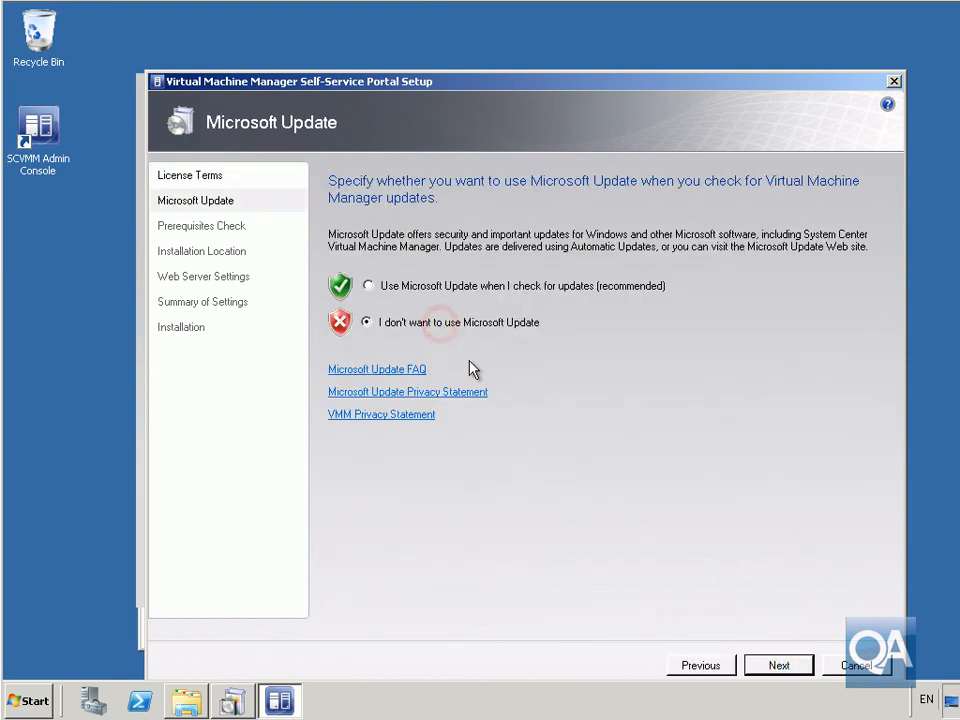
pyautogui.click(776, 665)
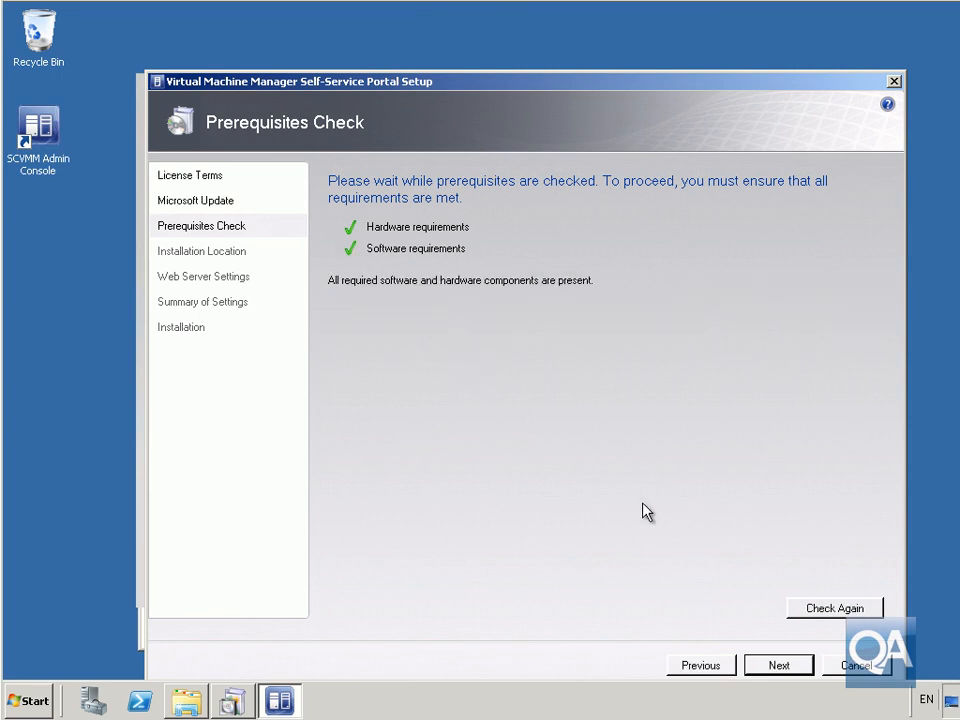
pyautogui.click(778, 665)
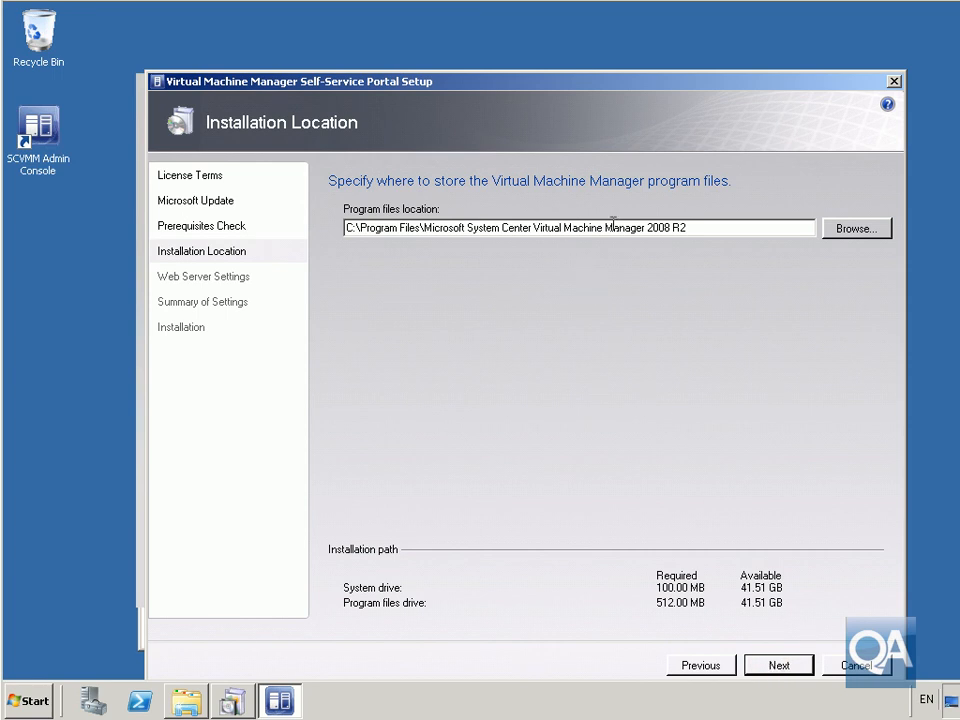
pyautogui.click(792, 670)
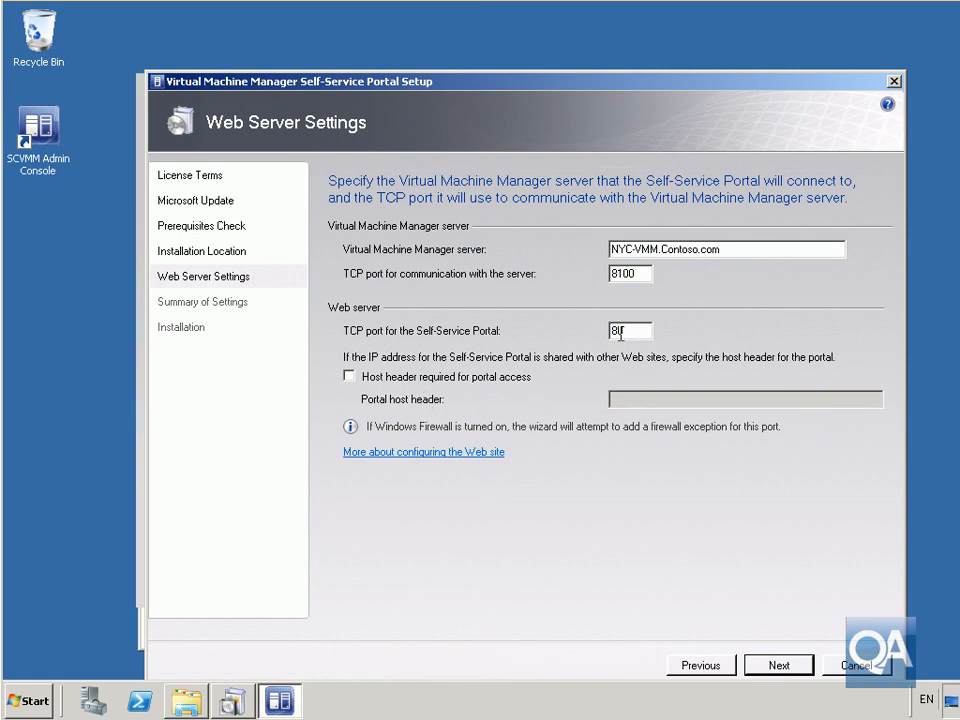
pyautogui.click(777, 668)
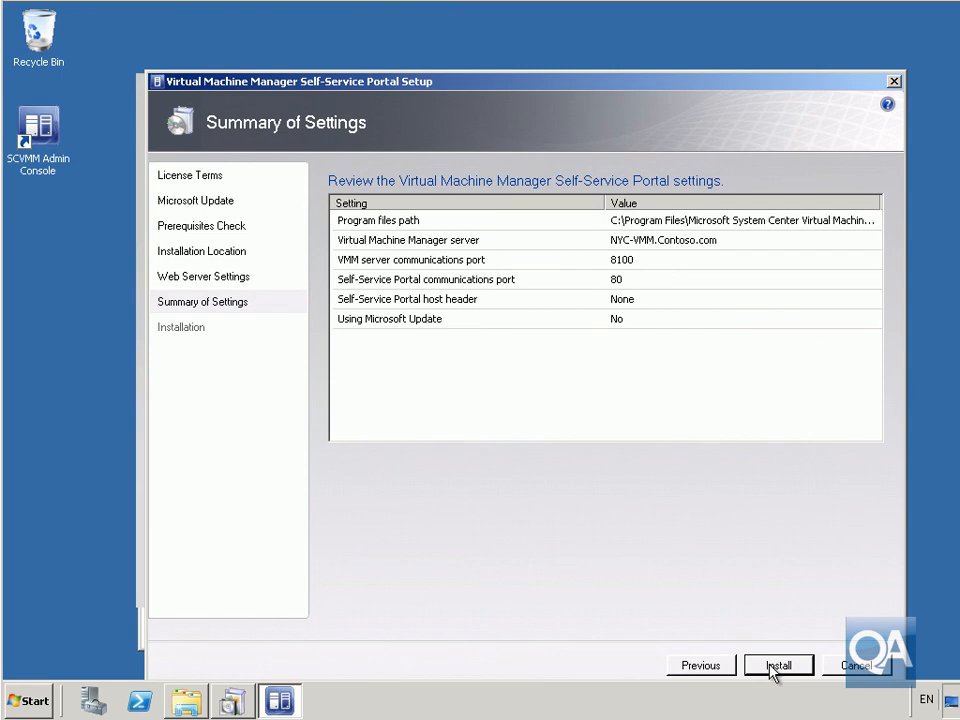
pyautogui.click(774, 666)
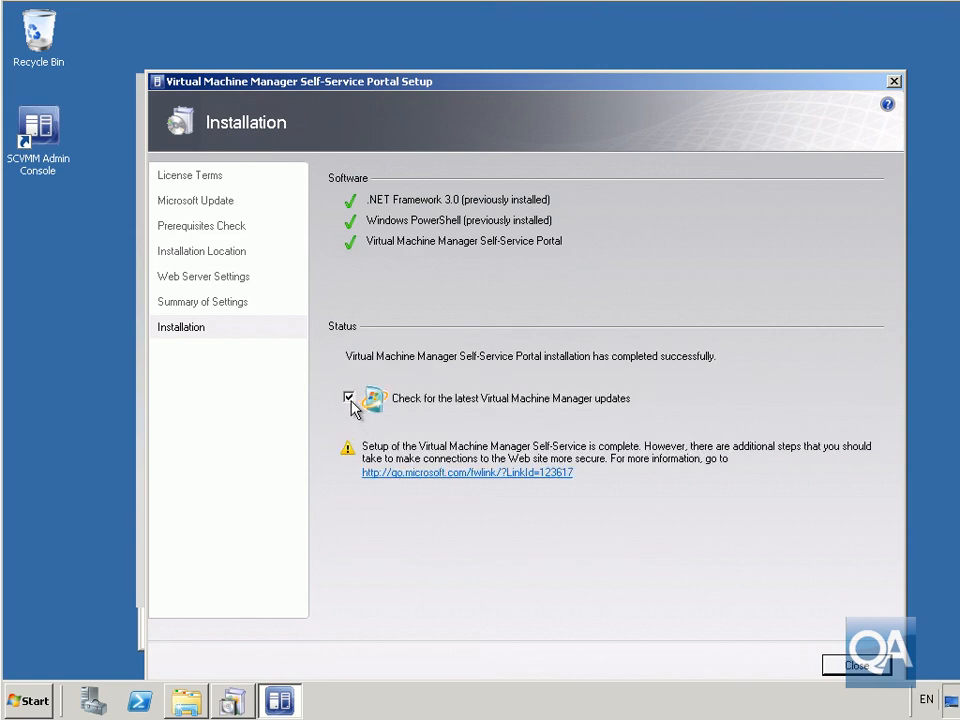
# Step: Finish the portal setup without checking for updates, and close the setup launcher and its SCVMM 2008 R2 folder
pyautogui.click(349, 399)
pyautogui.click(850, 665)
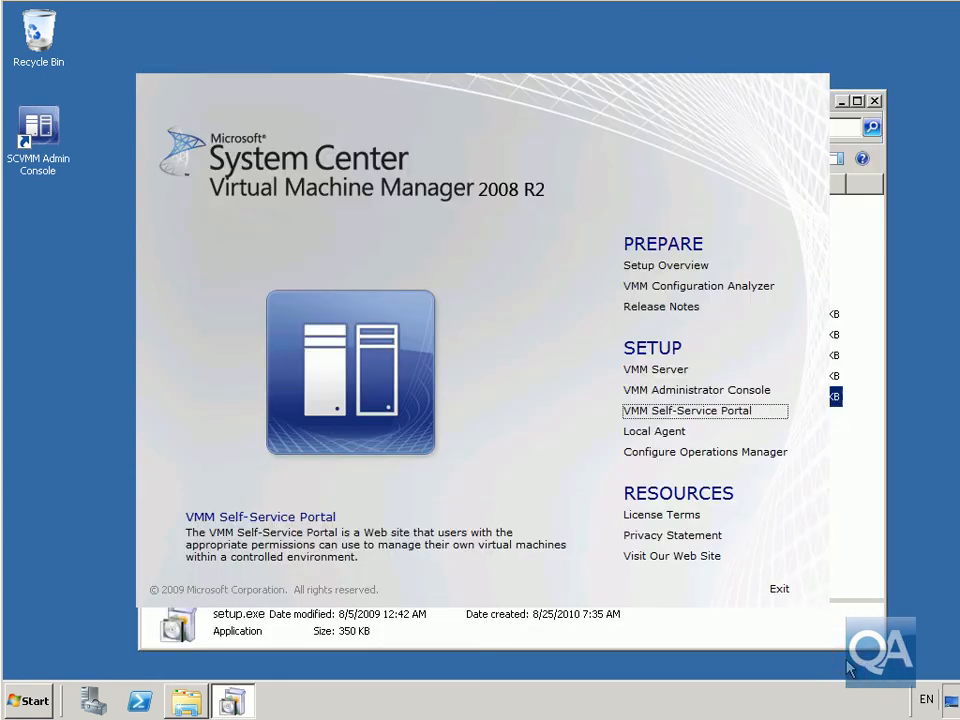
pyautogui.click(785, 592)
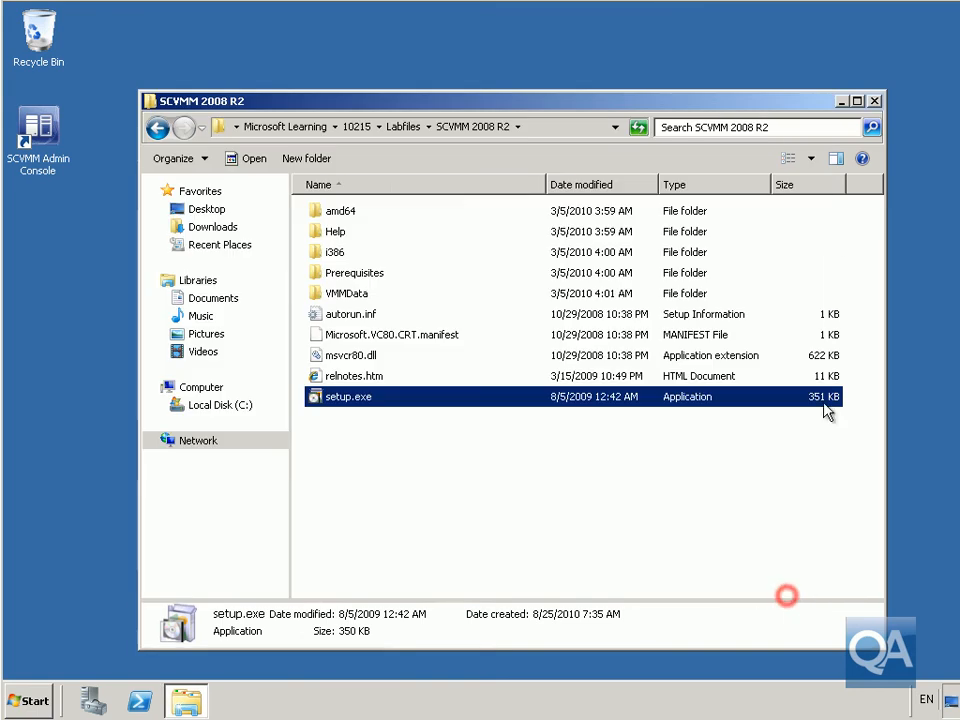
pyautogui.click(873, 102)
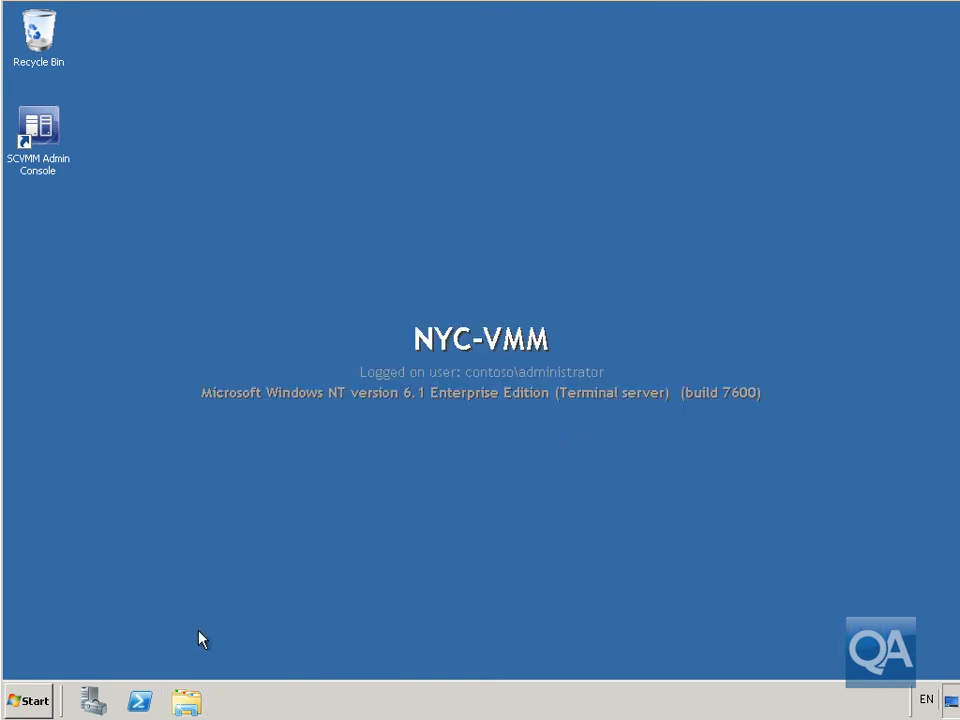
# Step: Open Internet Explorer from the list of all programs
pyautogui.click(30, 699)
pyautogui.click(68, 632)
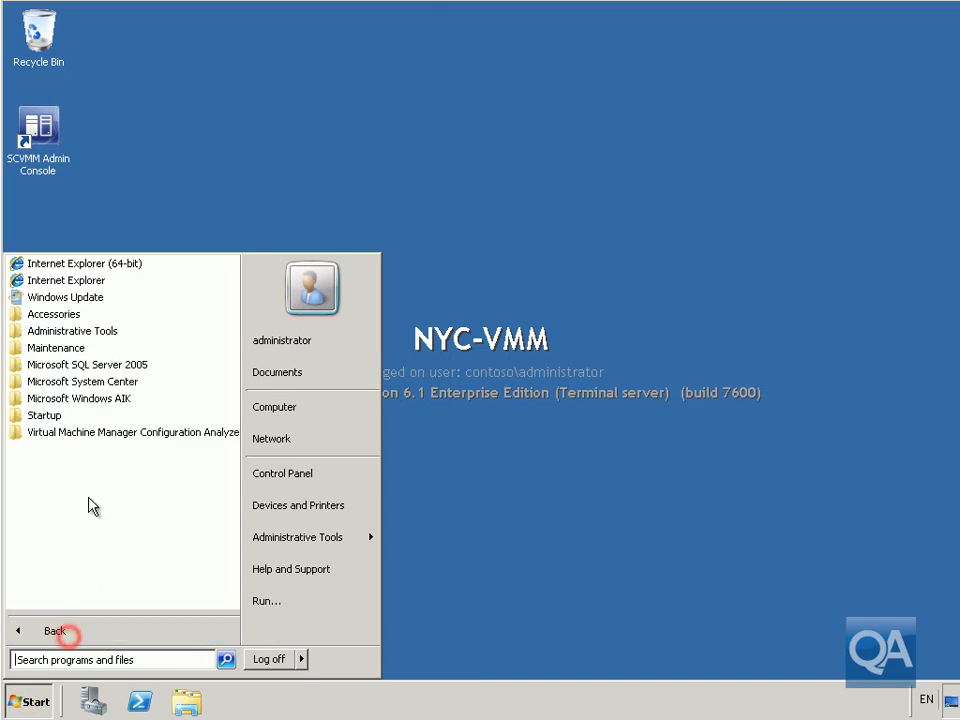
pyautogui.click(100, 281)
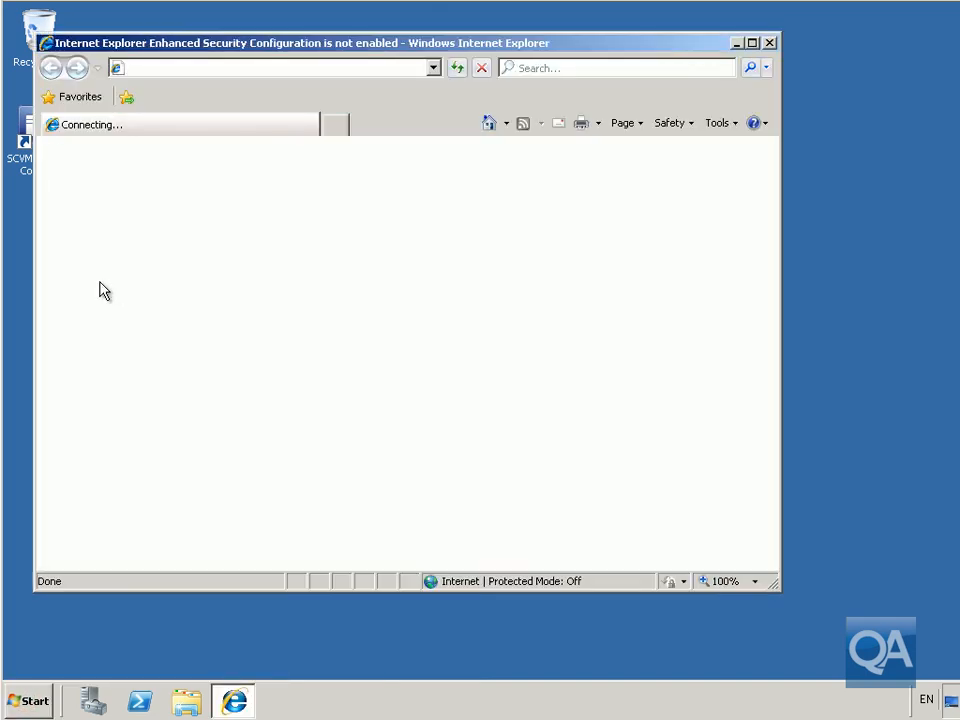
pyautogui.click(200, 67)
pyautogui.write('ht')
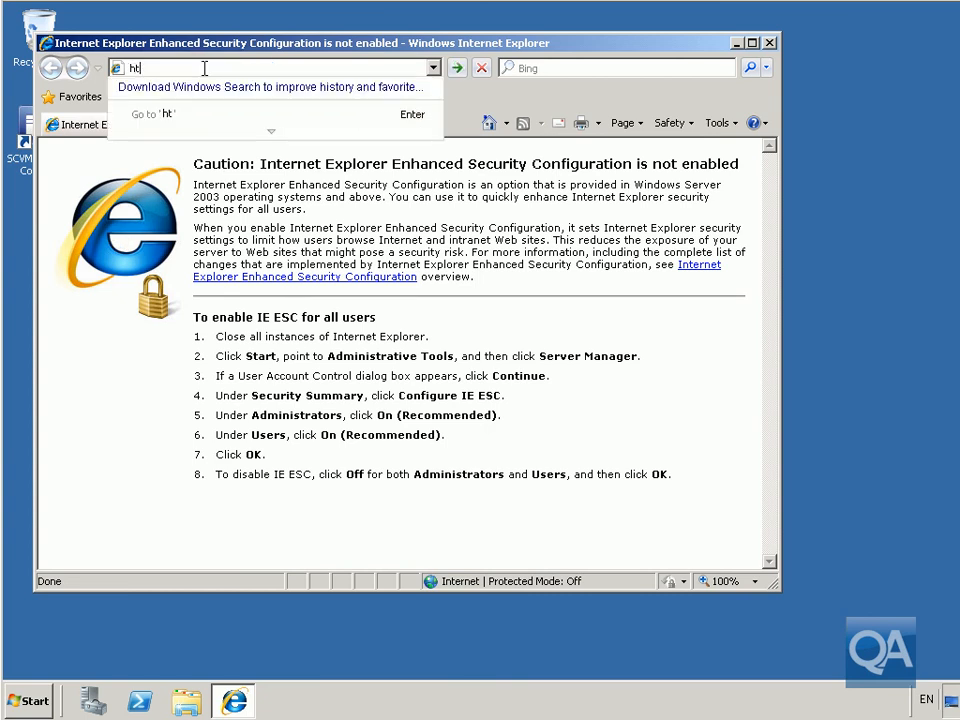
pyautogui.write('tps://n')
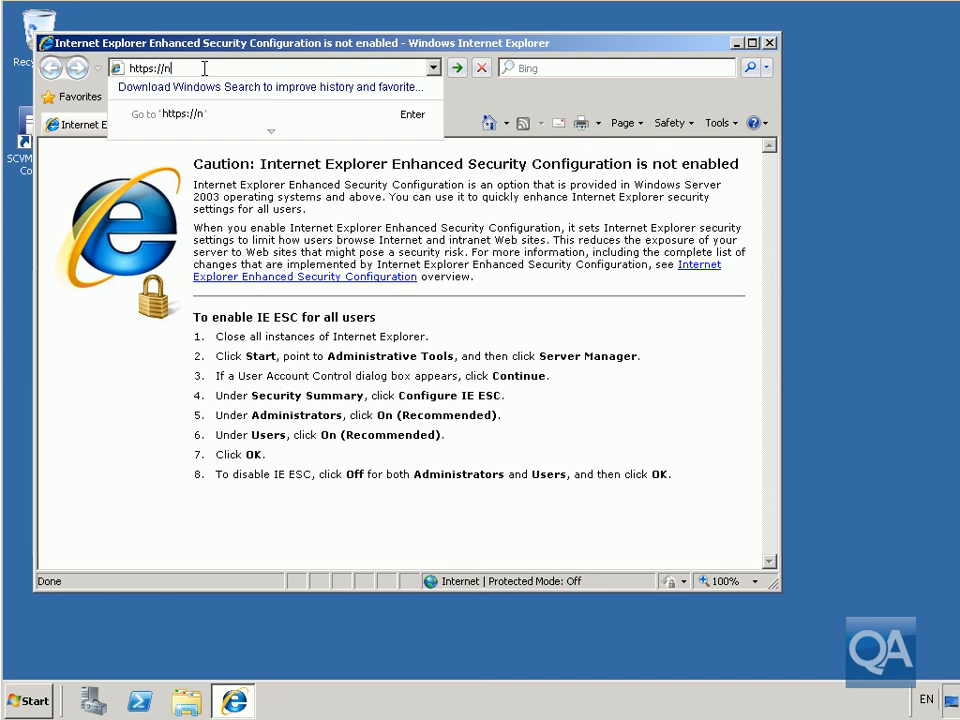
pyautogui.write('yc-vmm')
pyautogui.press('Return')
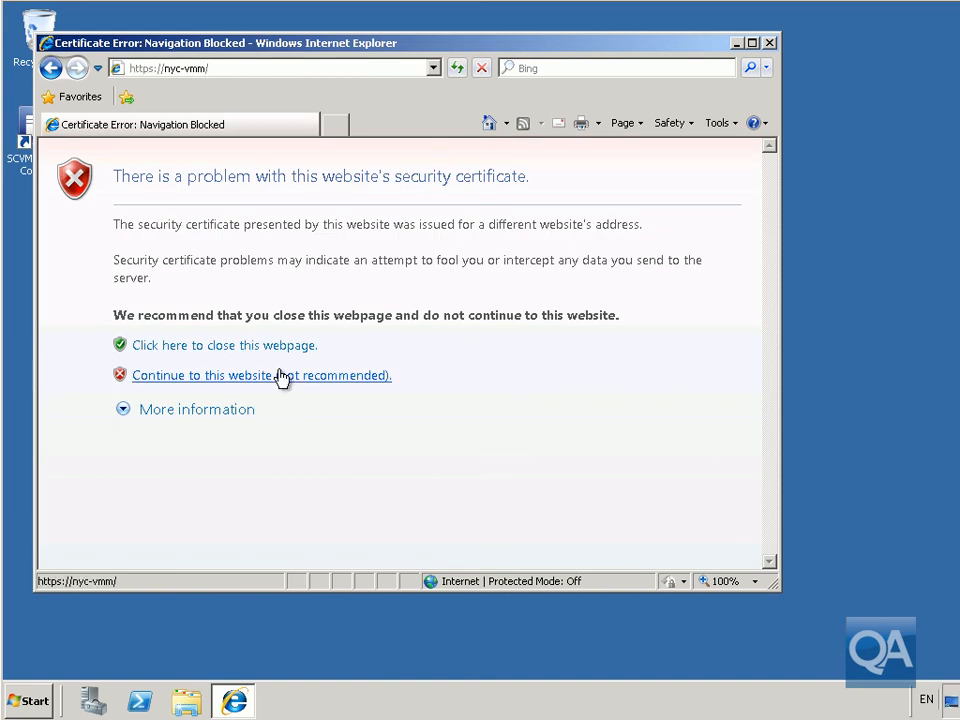
pyautogui.click(751, 43)
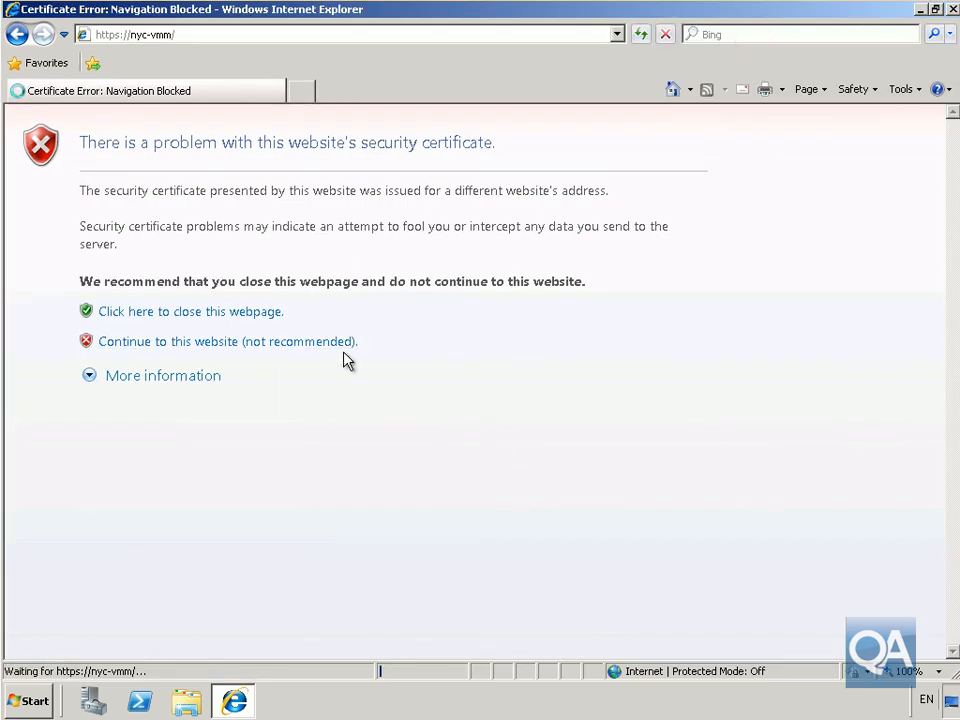